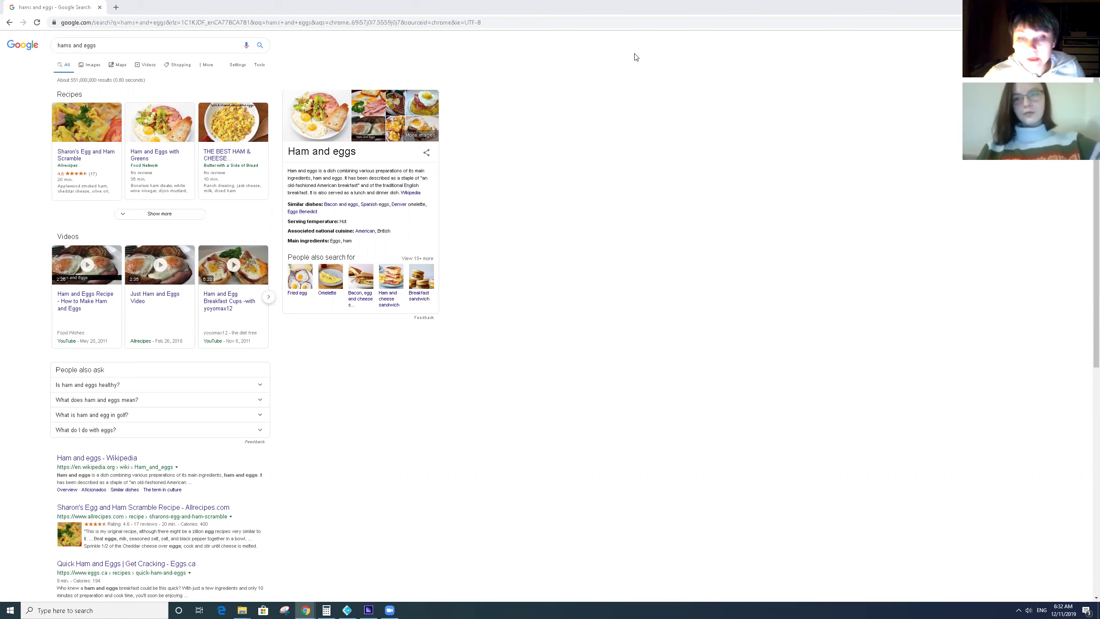
Load Animation Magazine's online article "'Green Eggs and Ham': A Newish Odd Couple on the Road" from its copied address.
click(572, 23)
text(animationmagazine.net/streaming/green-eggs-and-ham-a-newish-odd-couple-on-the-road/)
key(Return)
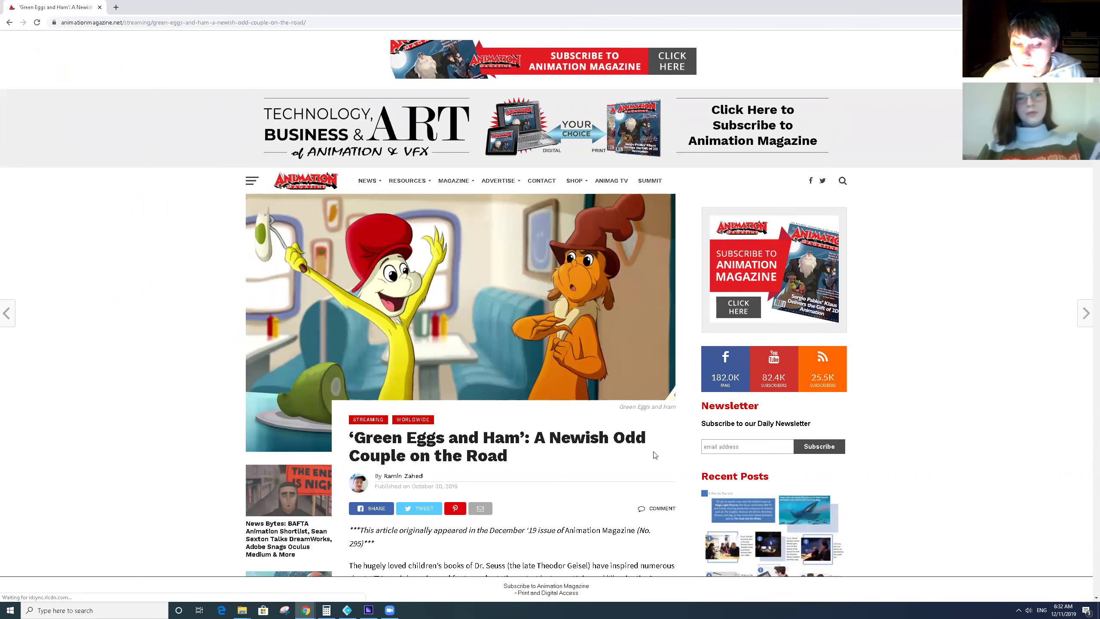
Look through the Green Eggs and Ham article and its stills, and play the embedded Netflix Season 1 teaser.
scroll(514, 371, down, 4)
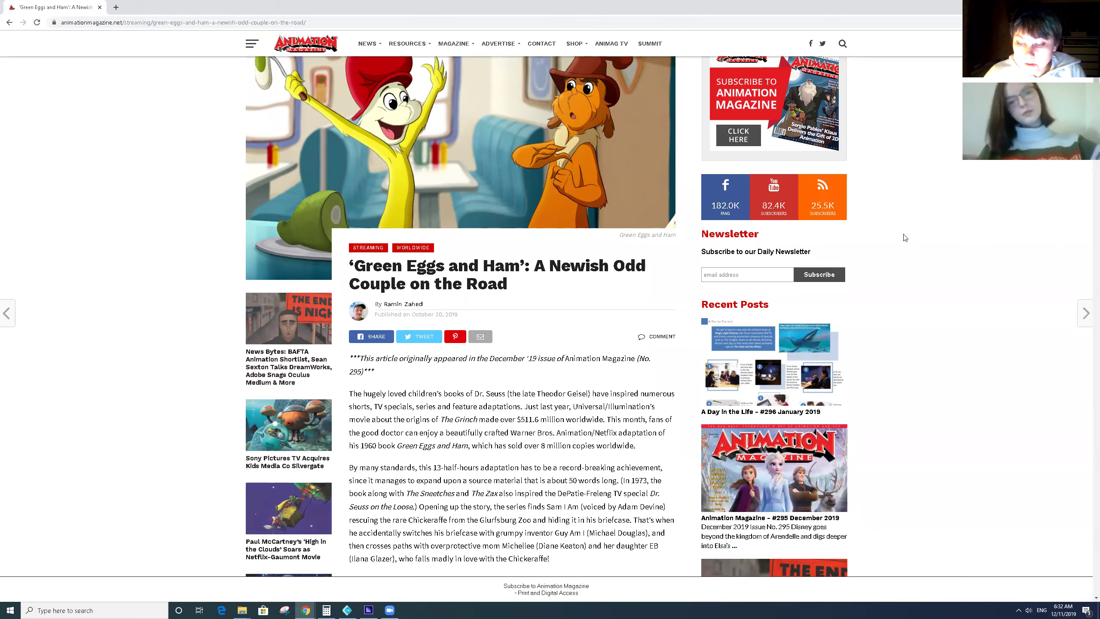
scroll(613, 318, down, 10)
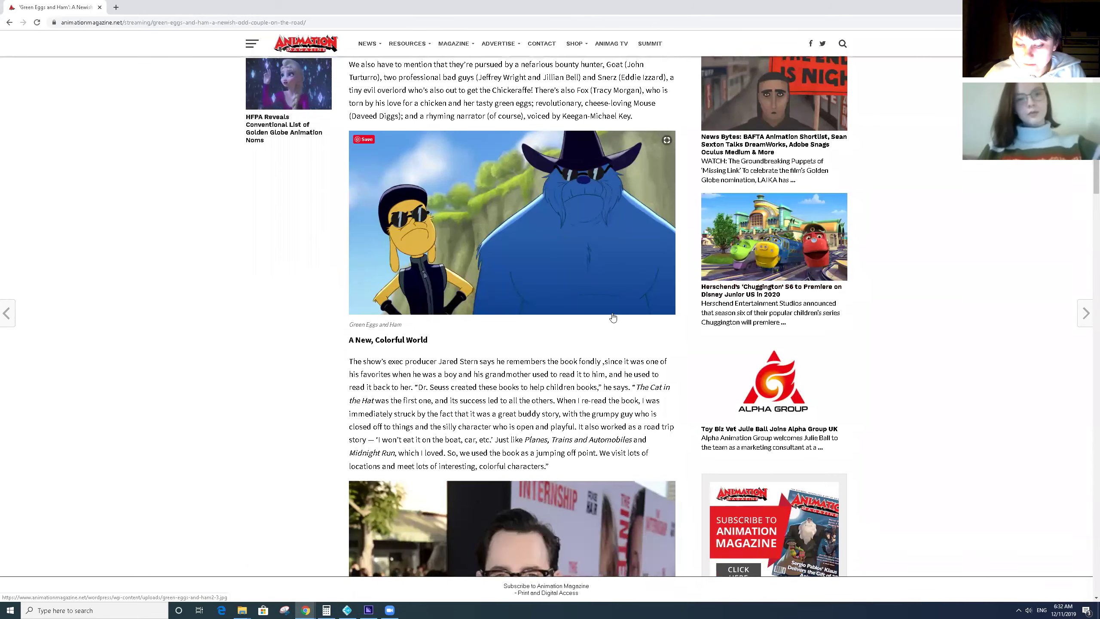
scroll(613, 317, down, 20)
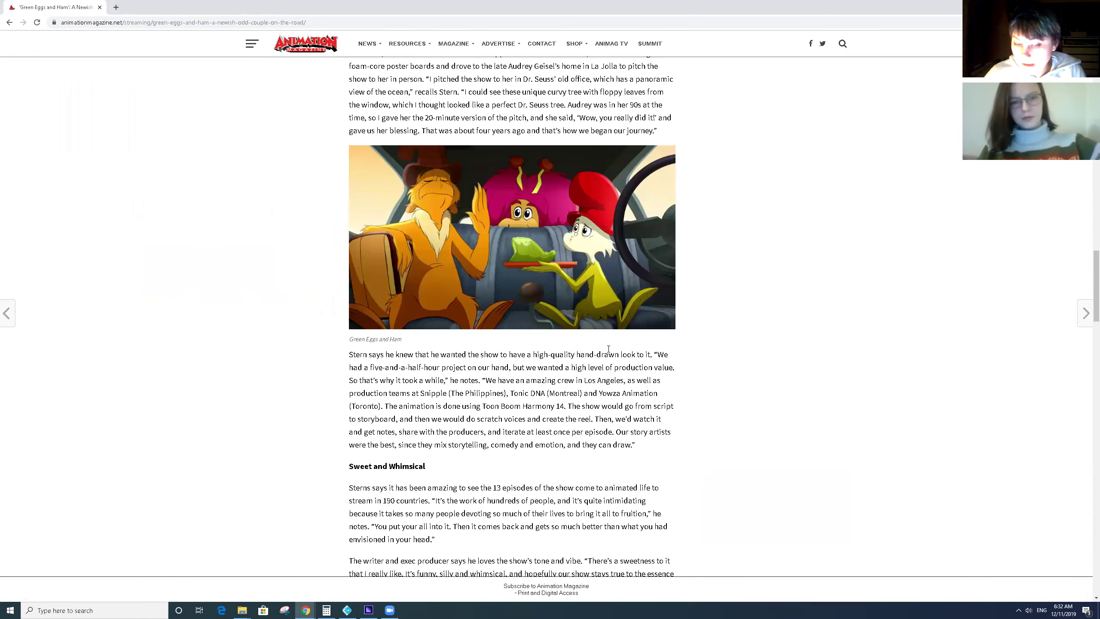
scroll(608, 349, down, 10)
scroll(608, 353, down, 10)
scroll(607, 358, down, 8)
scroll(607, 358, up, 7)
click(513, 236)
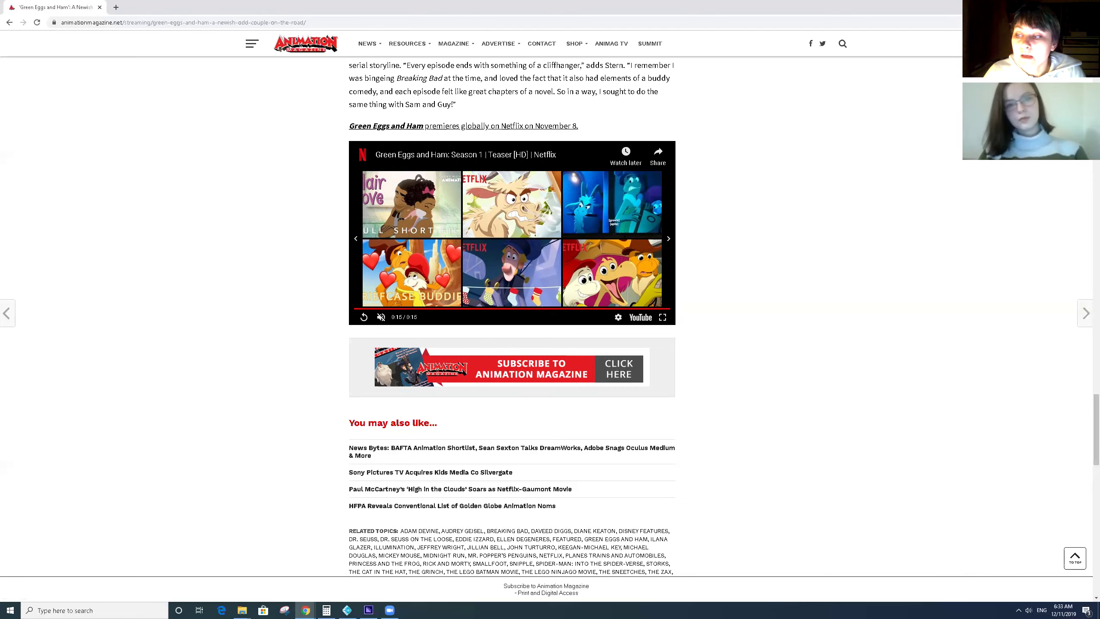
Switch to the Toon Boom Harmony scene and play the rough character animation from frame 1.
key(super+Down)
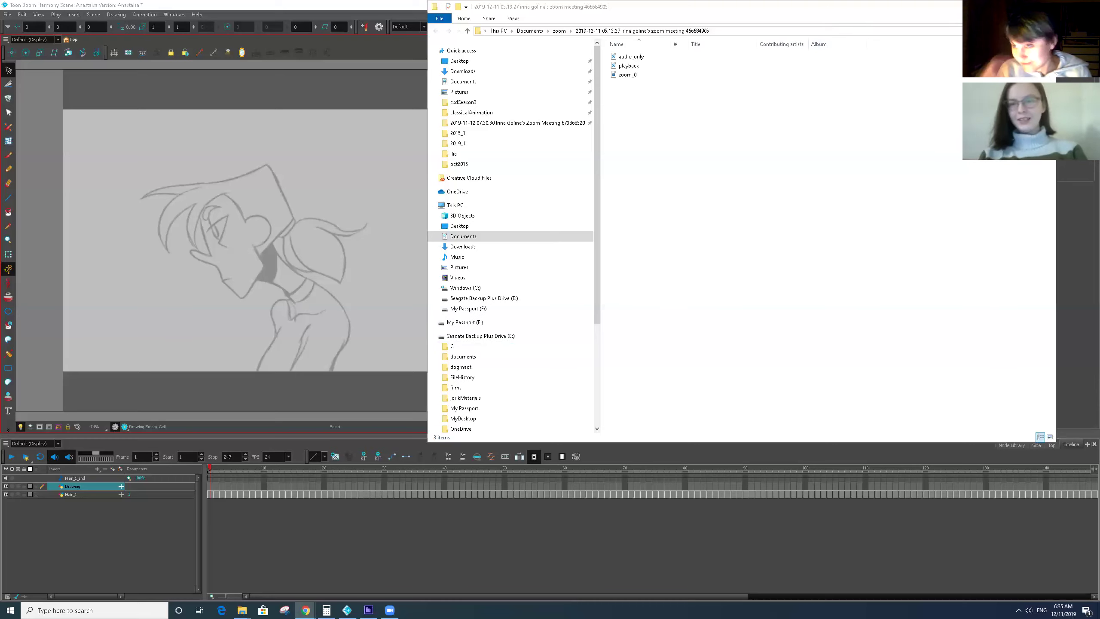
click(1045, 7)
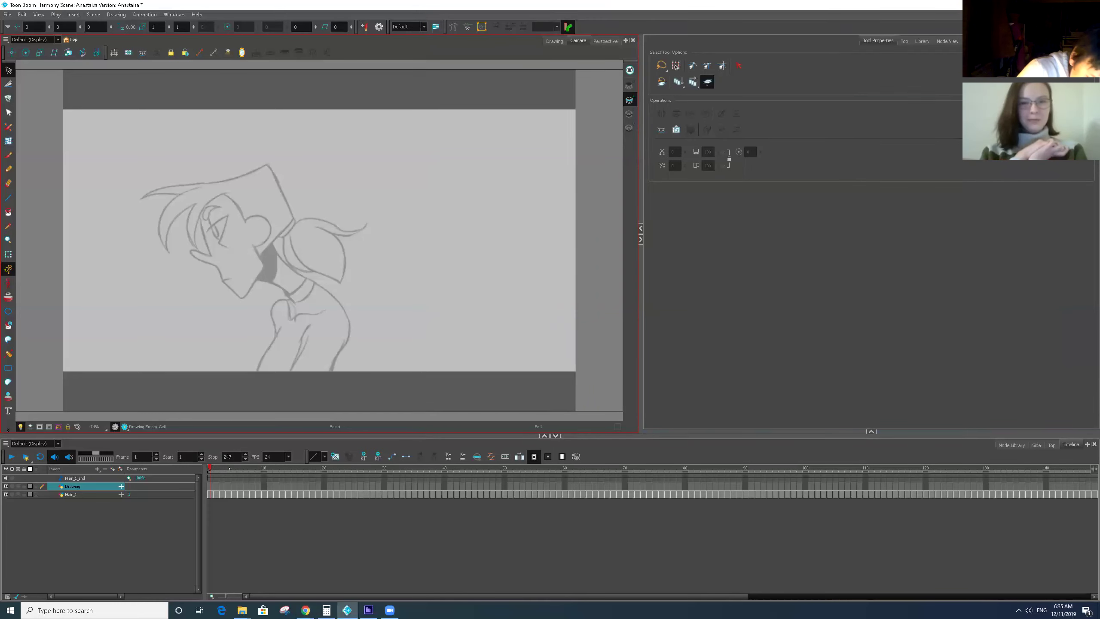
click(241, 486)
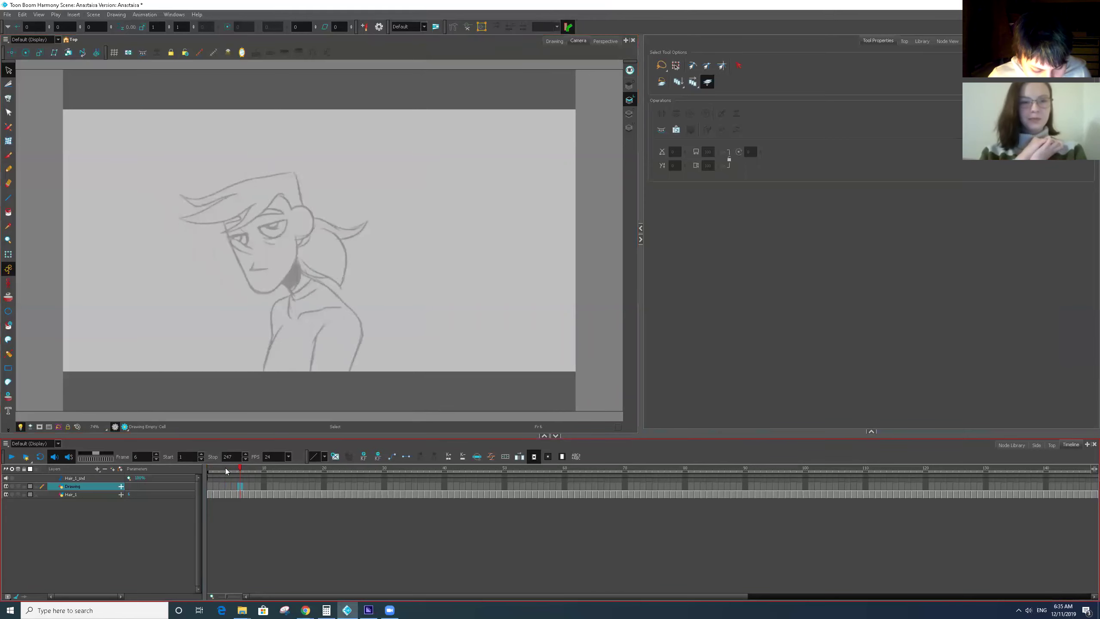
click(210, 487)
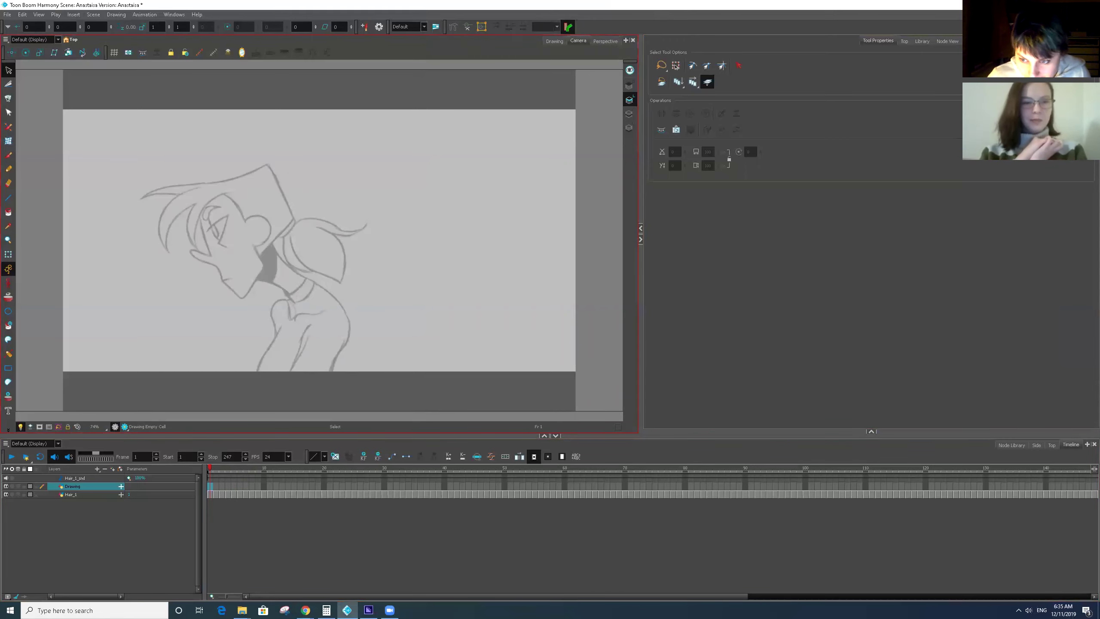
click(39, 485)
click(11, 458)
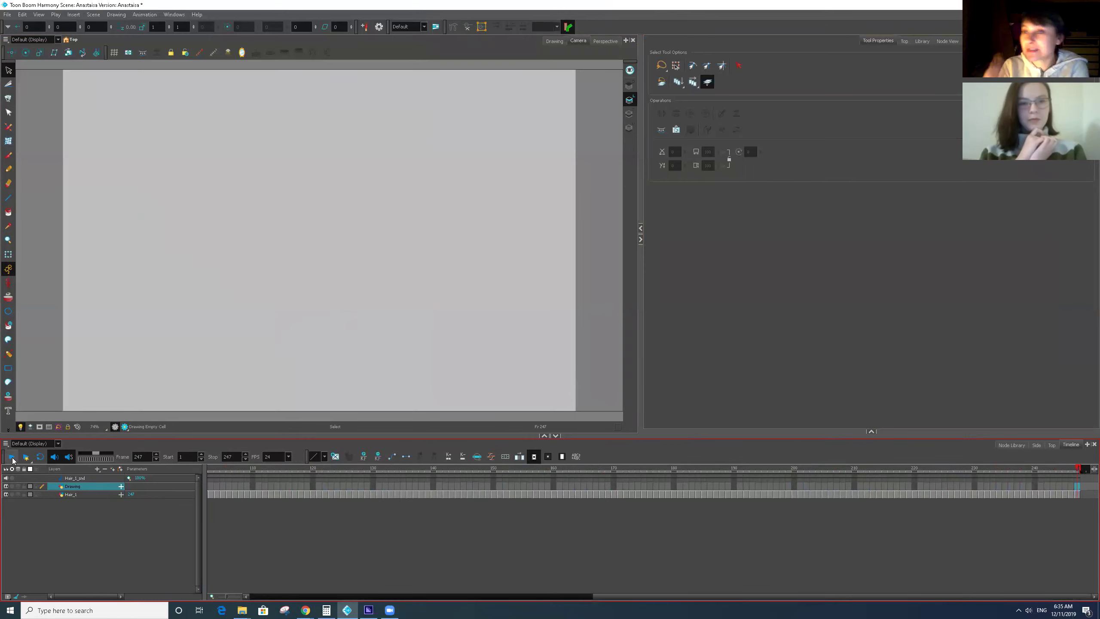
Bring the timeline back to its start and scrub through the character's poses up to frame 62.
drag(231, 471, 183, 506)
mouse_move(234, 471)
mouse_down()
mouse_move(172, 521)
mouse_move(172, 555)
mouse_up()
drag(503, 598, 278, 597)
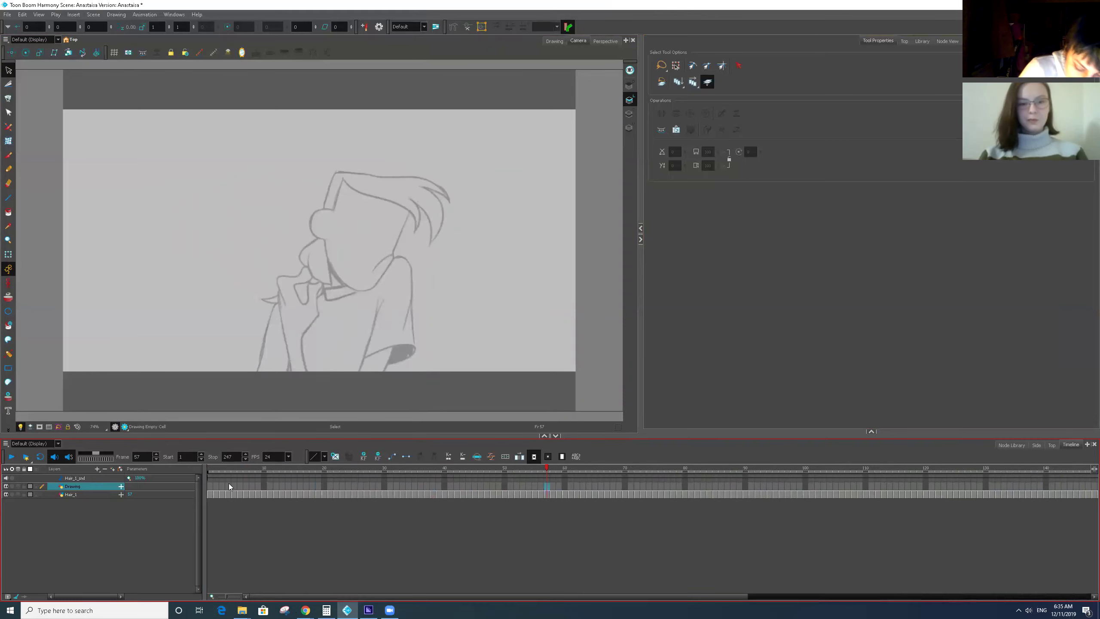
drag(230, 486, 202, 478)
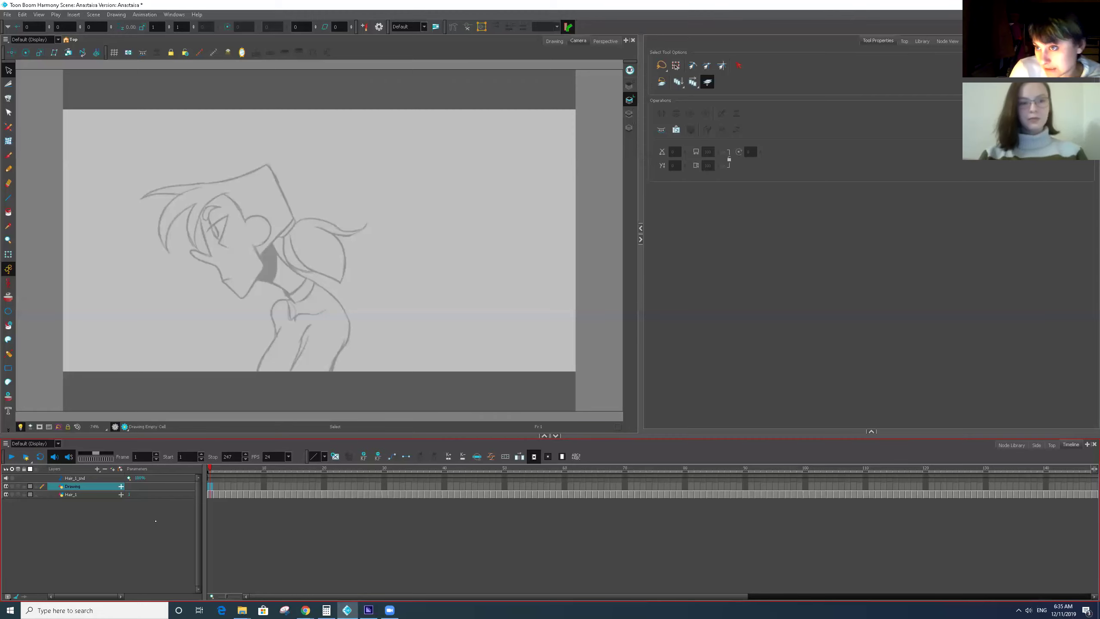
drag(216, 467, 576, 455)
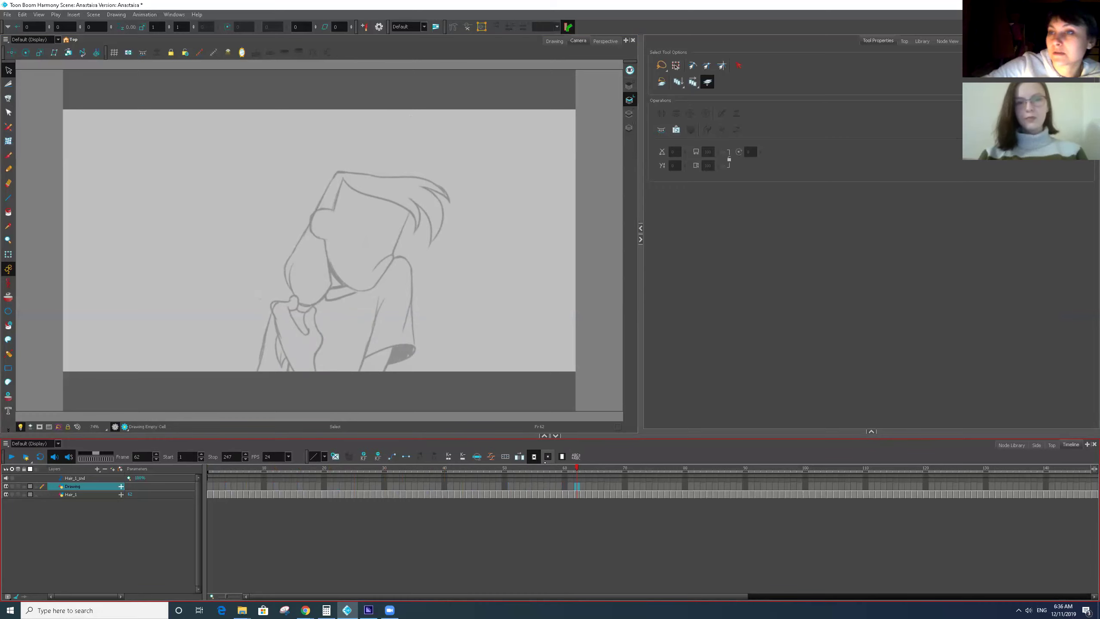
click(212, 487)
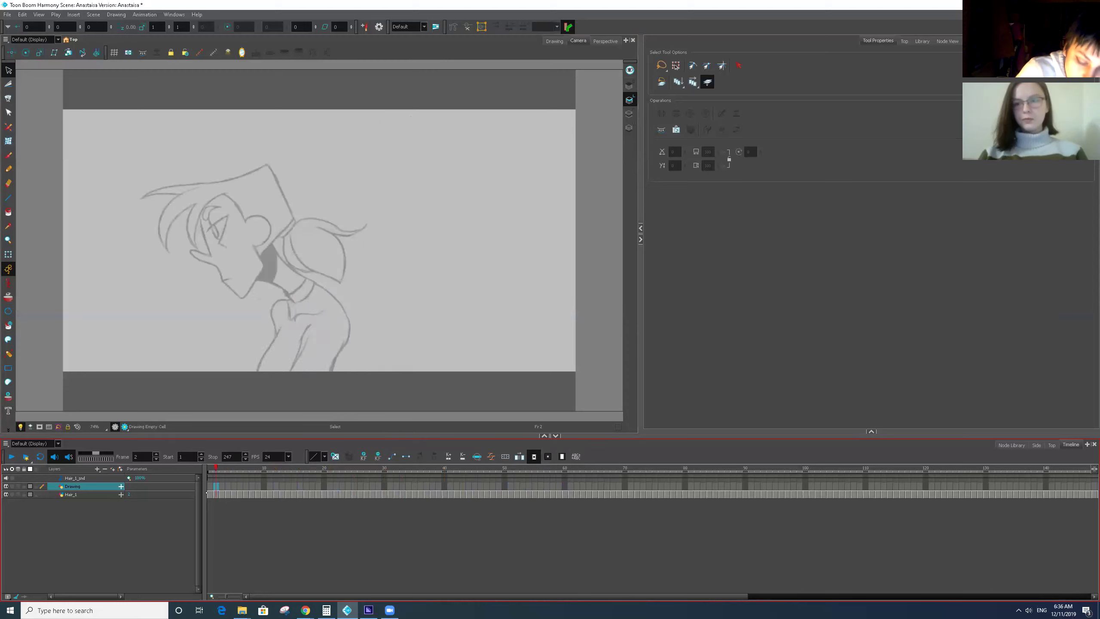
Compare the bowed-head pose at the animation's start with the raised-head poses around frames 17 and 22.
mouse_move(237, 469)
mouse_down()
mouse_move(307, 477)
mouse_move(230, 492)
mouse_move(294, 486)
mouse_up()
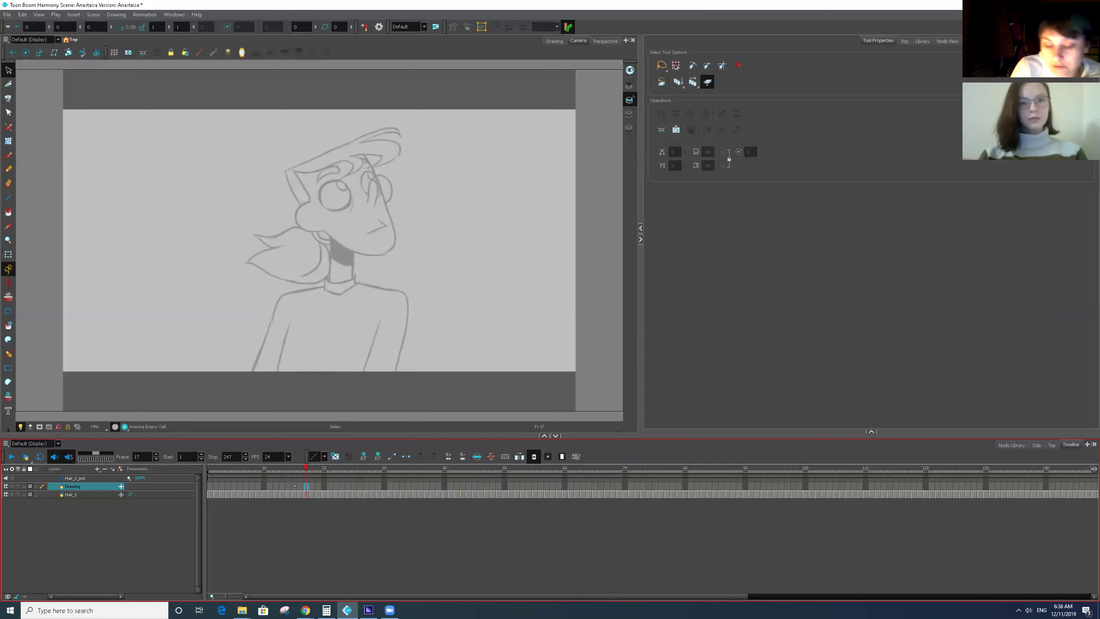
drag(307, 469, 190, 497)
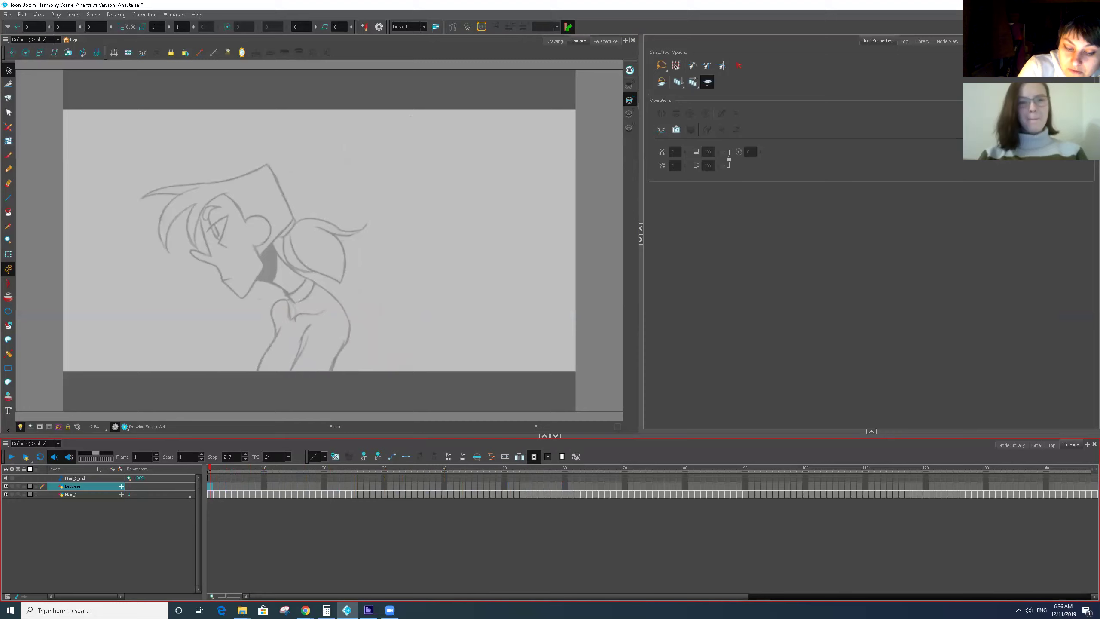
click(336, 470)
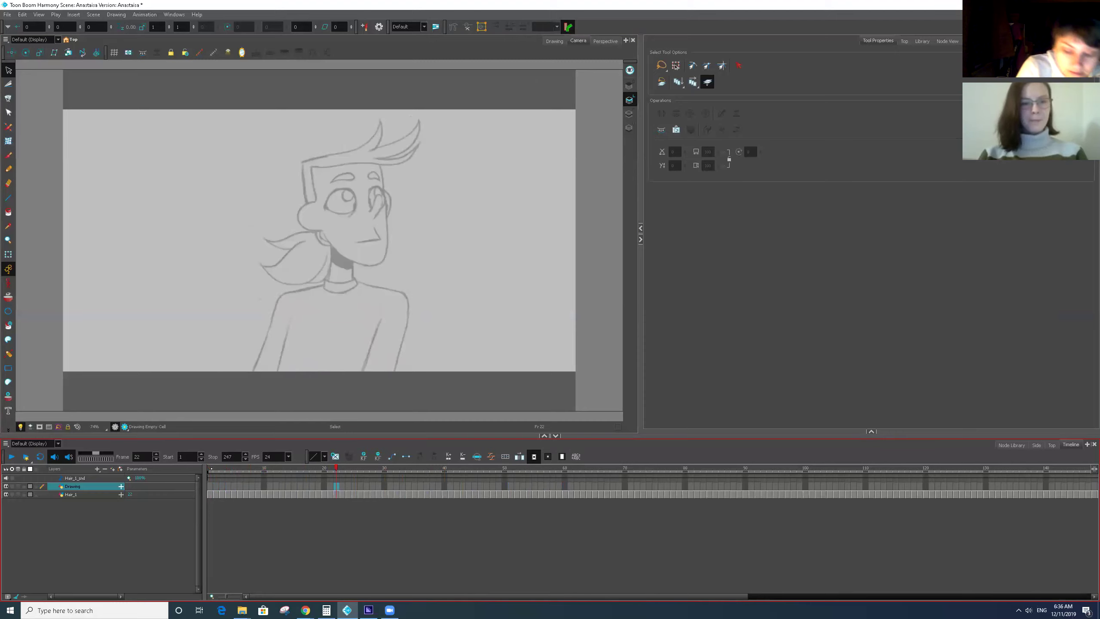
click(212, 469)
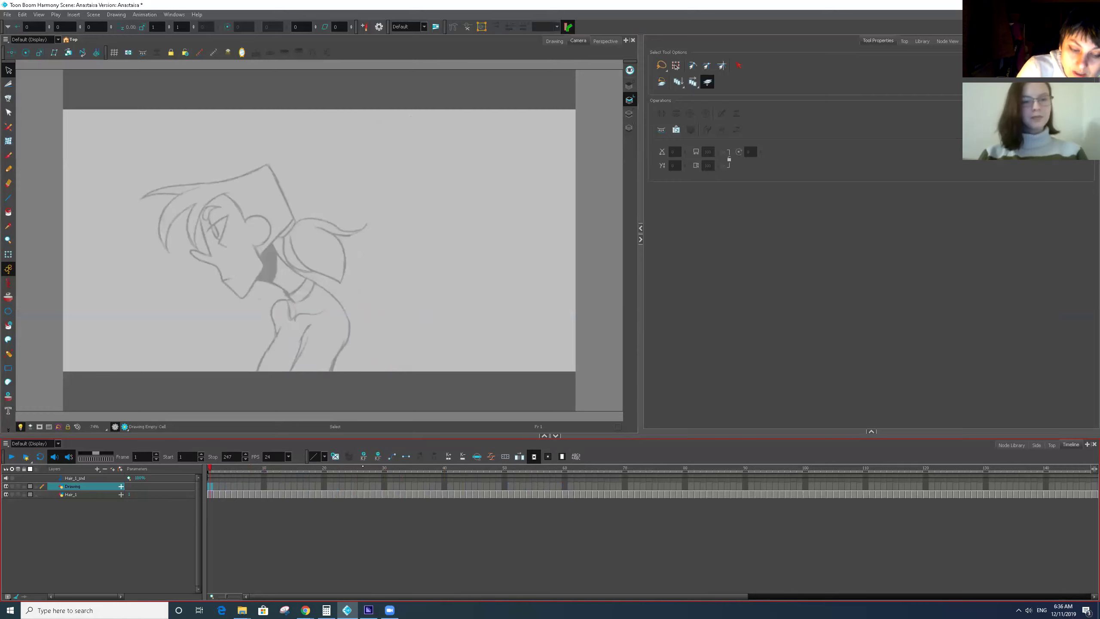
click(361, 467)
click(210, 469)
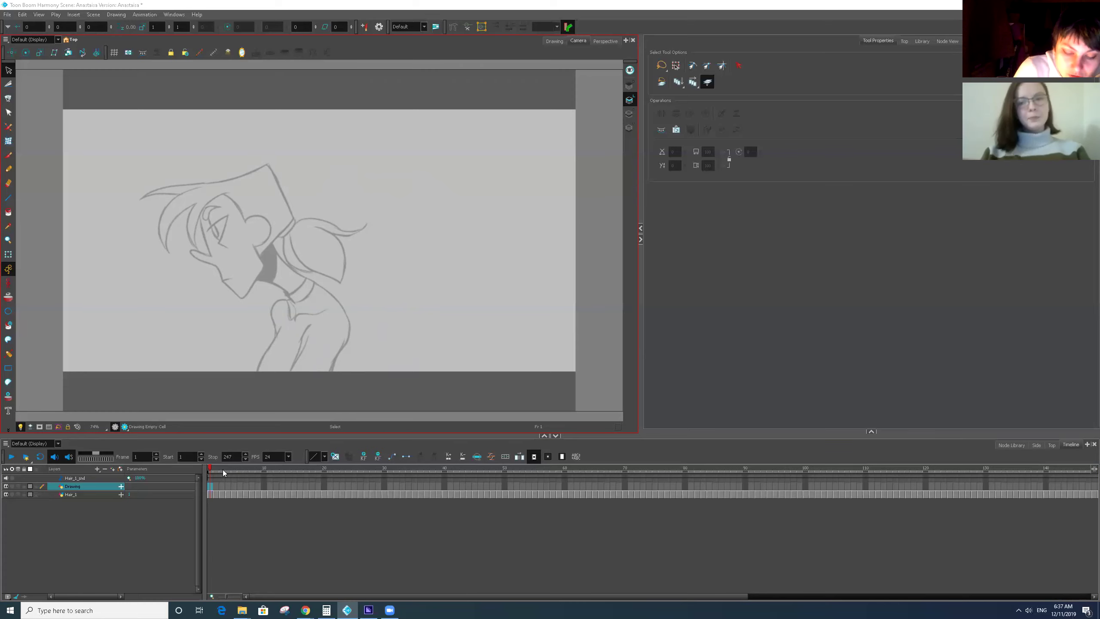
drag(223, 471, 279, 471)
click(211, 486)
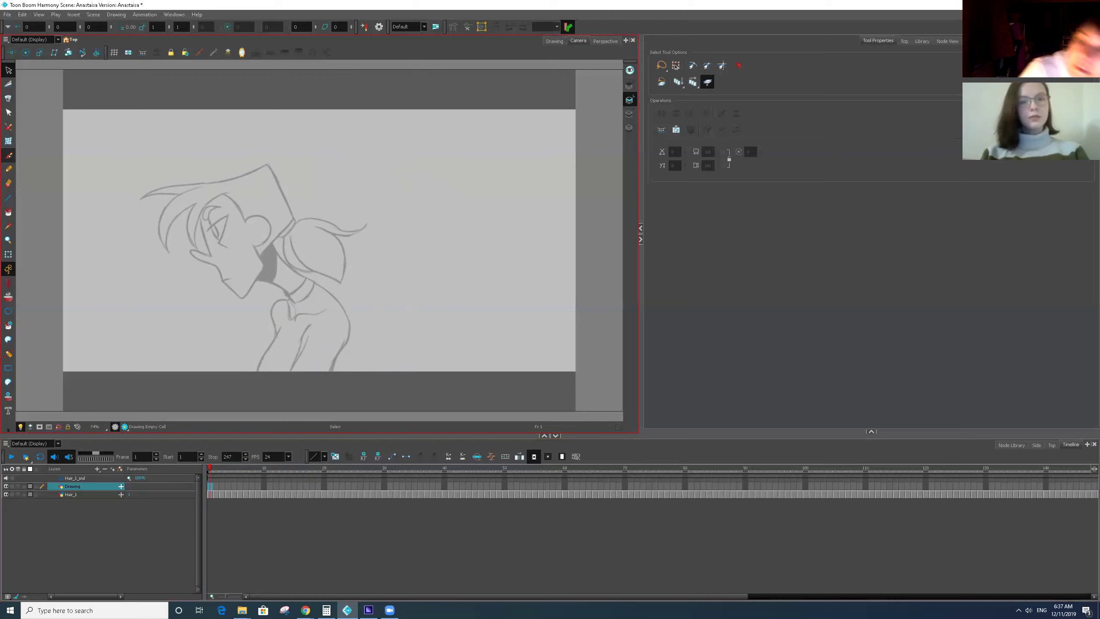
Prepare the Brush 1 preset with a much smaller maximum size, and reveal the colour palette to choose Vectorized Line.
click(8, 155)
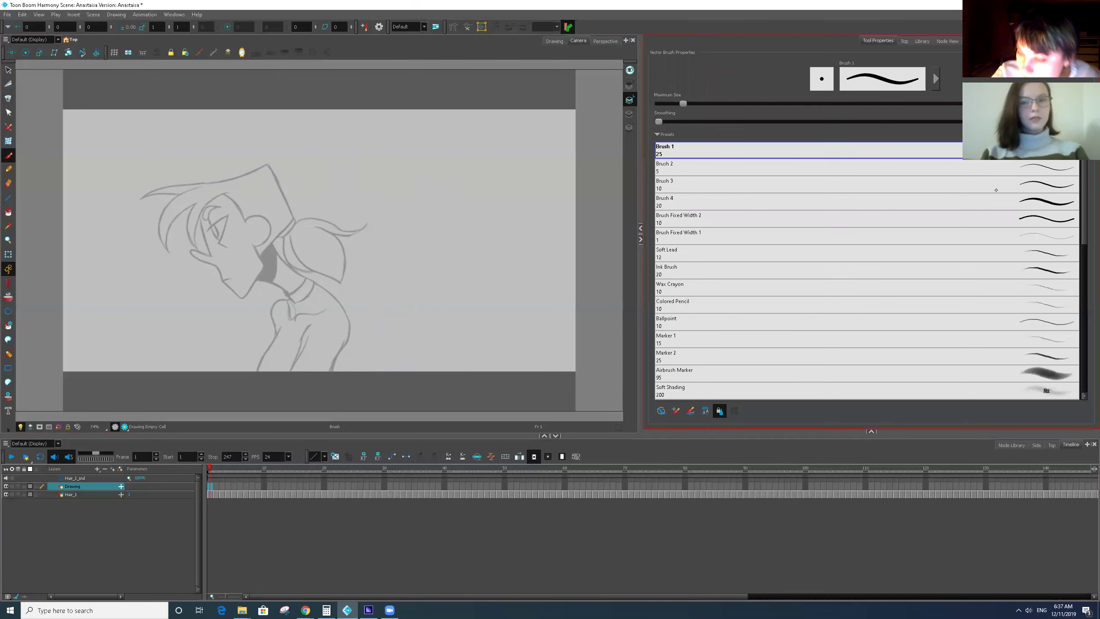
drag(683, 103, 660, 103)
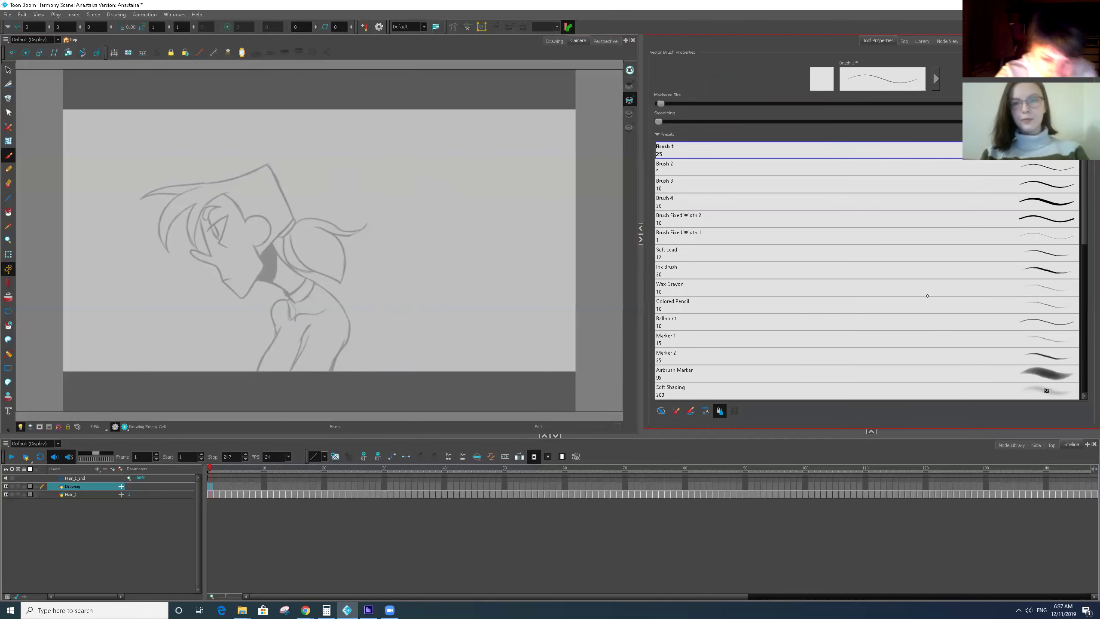
click(871, 432)
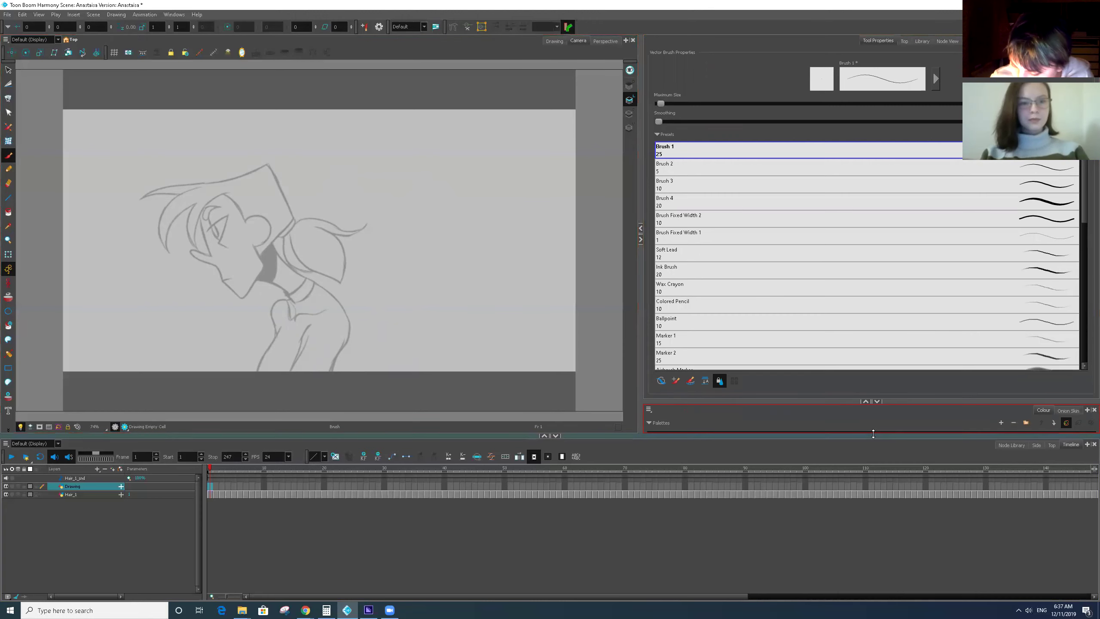
drag(894, 402, 894, 272)
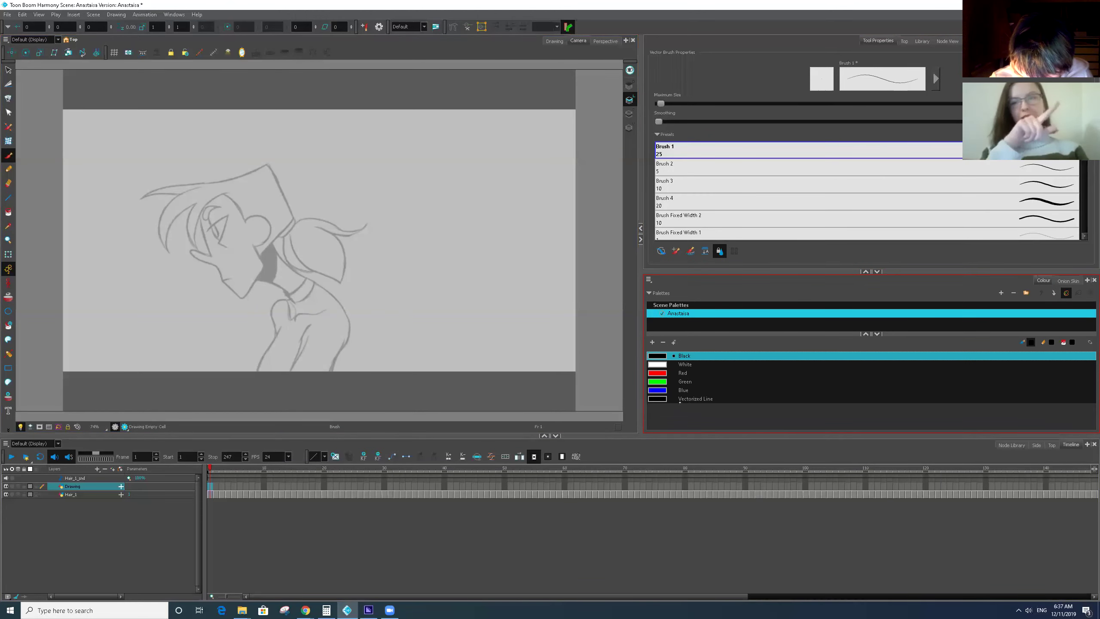
double_click(658, 399)
drag(638, 315, 619, 314)
click(639, 220)
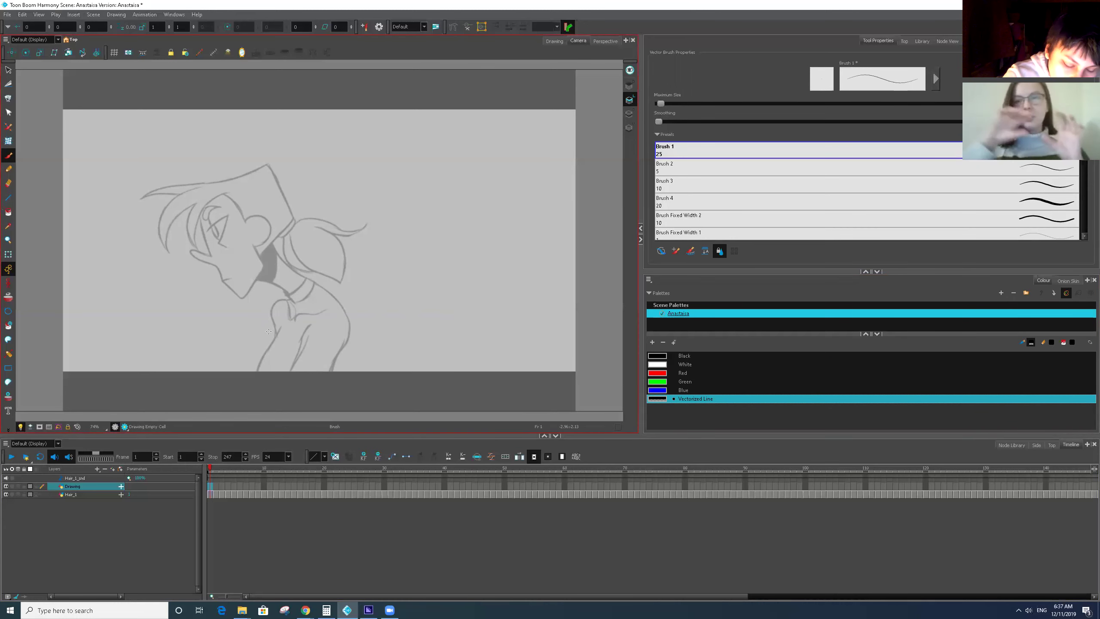
Look up the Zoom In shortcut in the Toon Boom Harmony keyboard preferences.
click(22, 14)
click(80, 253)
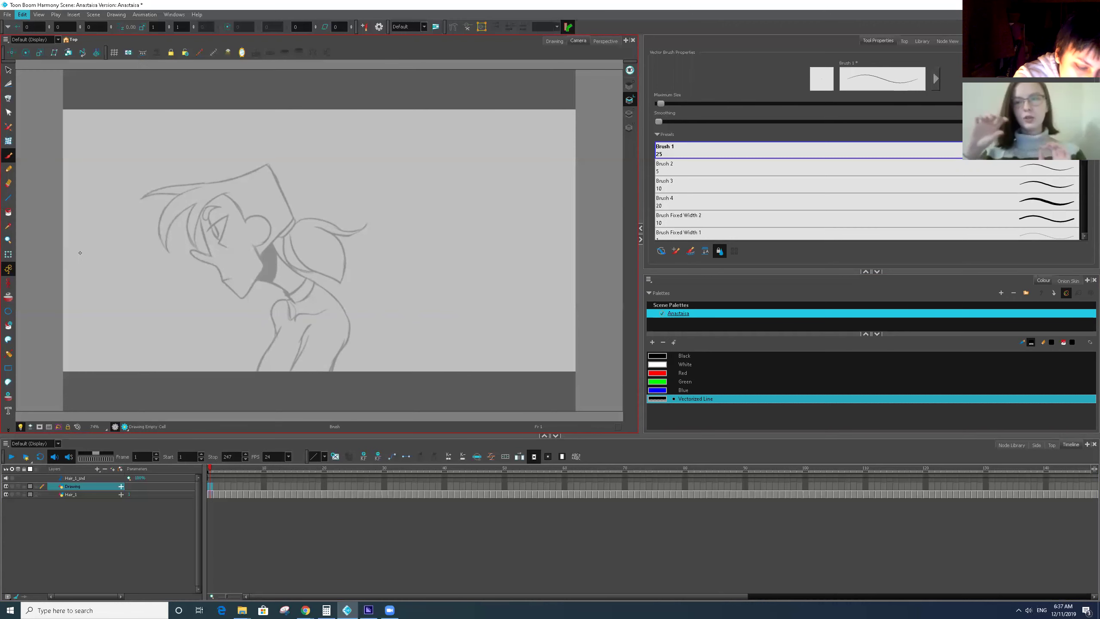
click(328, 182)
drag(545, 212, 552, 446)
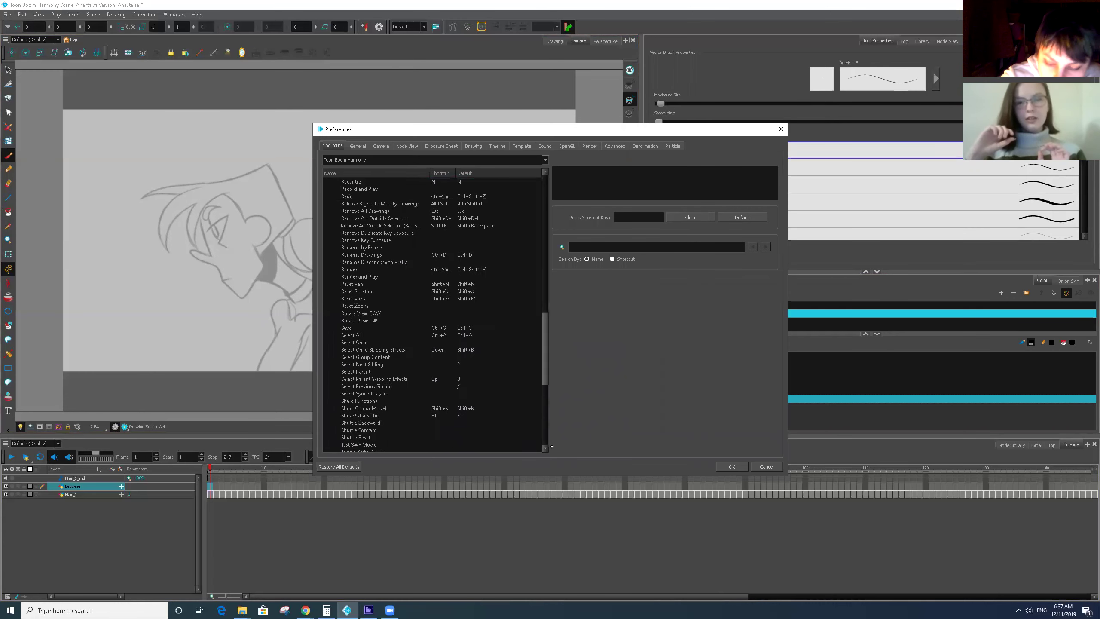
scroll(552, 446, down, 10)
click(355, 291)
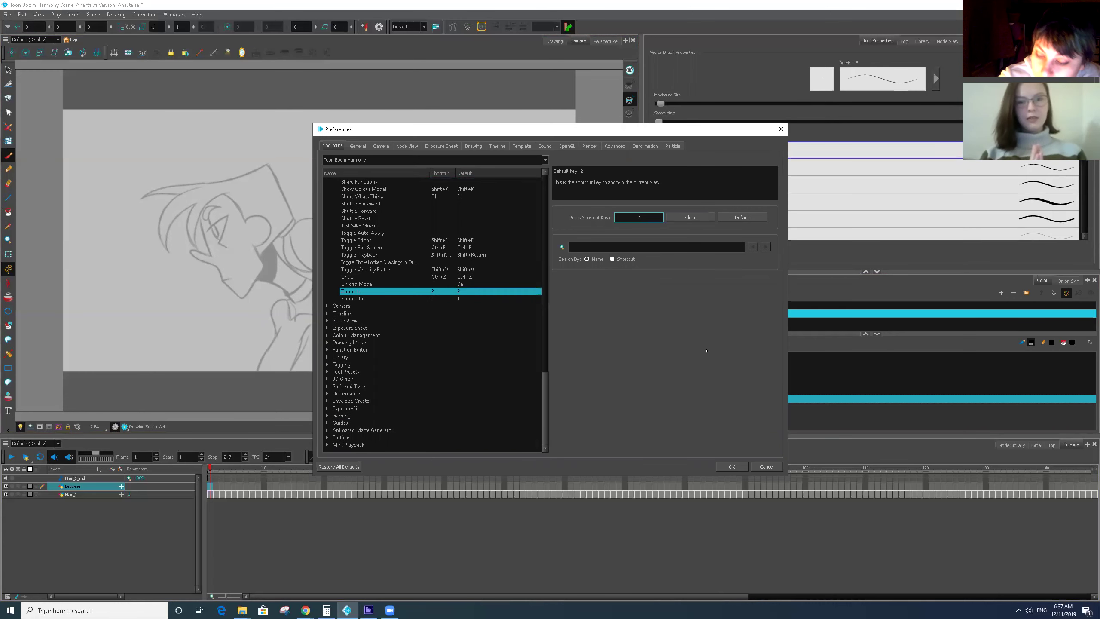
click(732, 465)
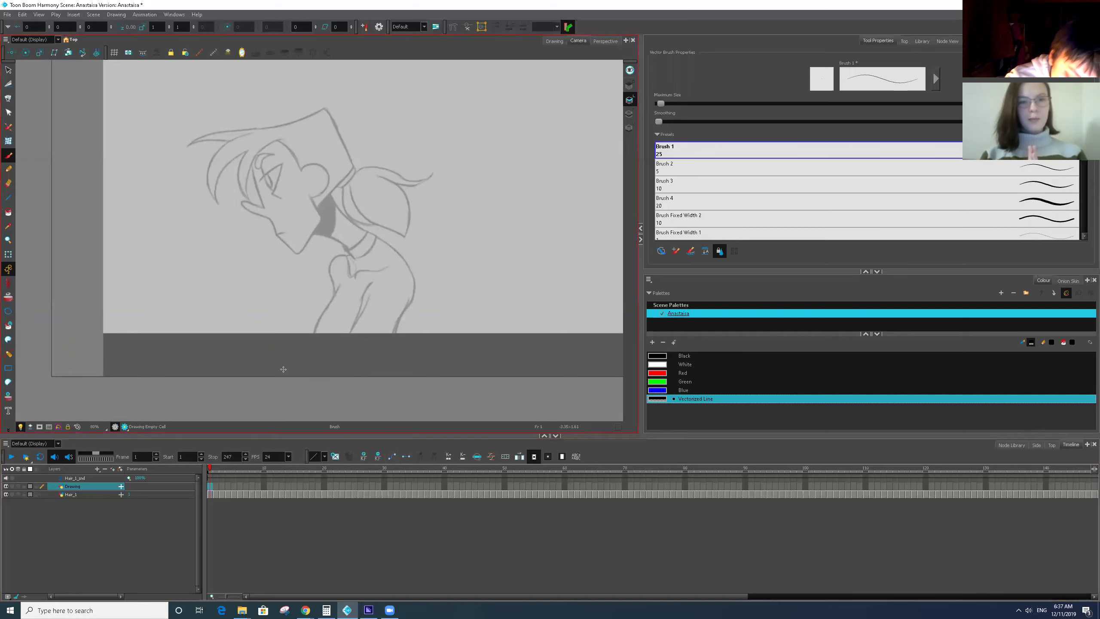
At frame 16, sketch a narrow vertical cylinder for the neck over the rough character drawing.
mouse_move(210, 468)
mouse_down()
mouse_move(306, 477)
mouse_move(283, 479)
mouse_up()
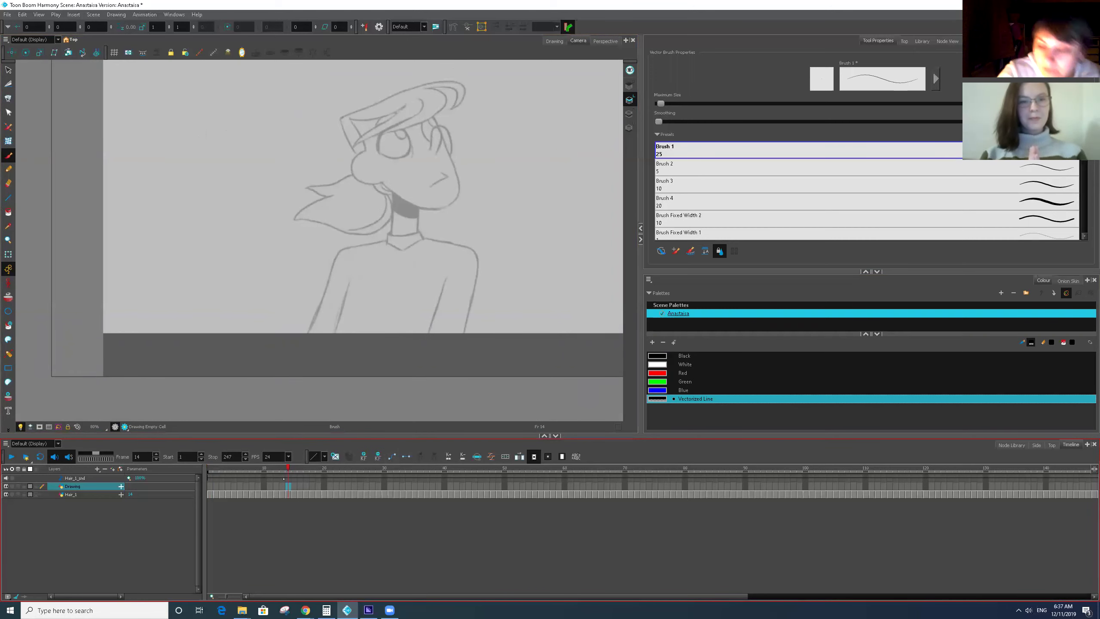
mouse_move(201, 476)
mouse_down()
mouse_move(295, 466)
mouse_move(299, 437)
mouse_up()
drag(394, 165, 394, 236)
mouse_move(395, 165)
mouse_down()
mouse_move(416, 160)
mouse_move(407, 162)
mouse_move(420, 171)
mouse_move(419, 201)
mouse_move(419, 165)
mouse_move(419, 217)
mouse_move(417, 227)
mouse_move(403, 190)
mouse_move(399, 250)
mouse_move(393, 238)
mouse_move(407, 246)
mouse_move(398, 242)
mouse_move(419, 227)
mouse_move(418, 162)
mouse_move(408, 157)
mouse_move(399, 165)
mouse_move(418, 222)
mouse_up()
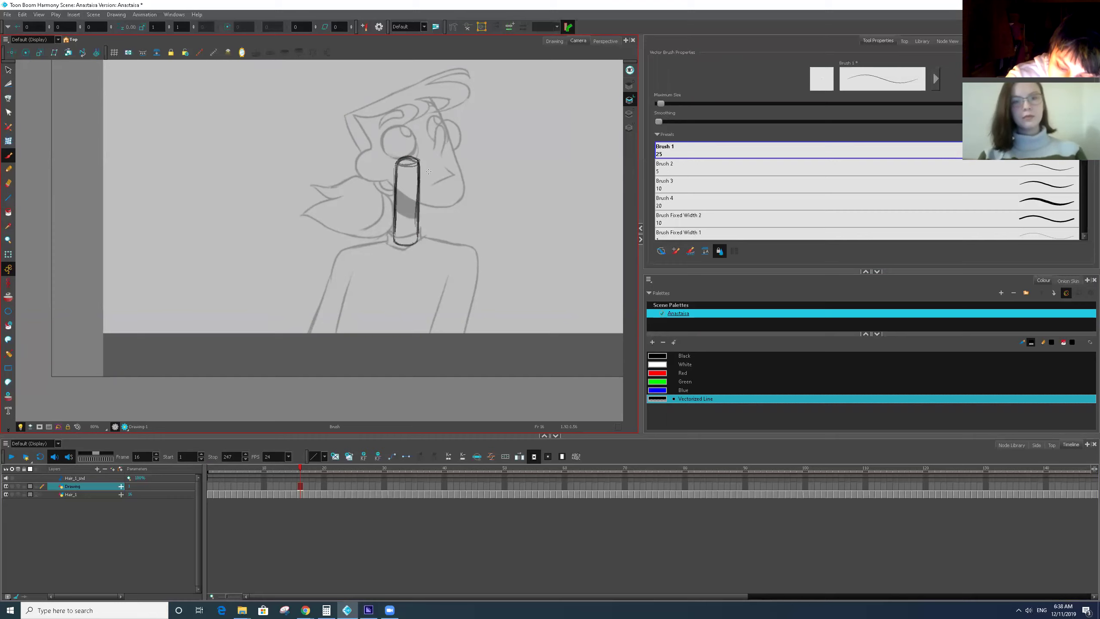
On a separate art layer, sketch the skull ball with crossed guide lines and the jaw over the character's head.
click(629, 86)
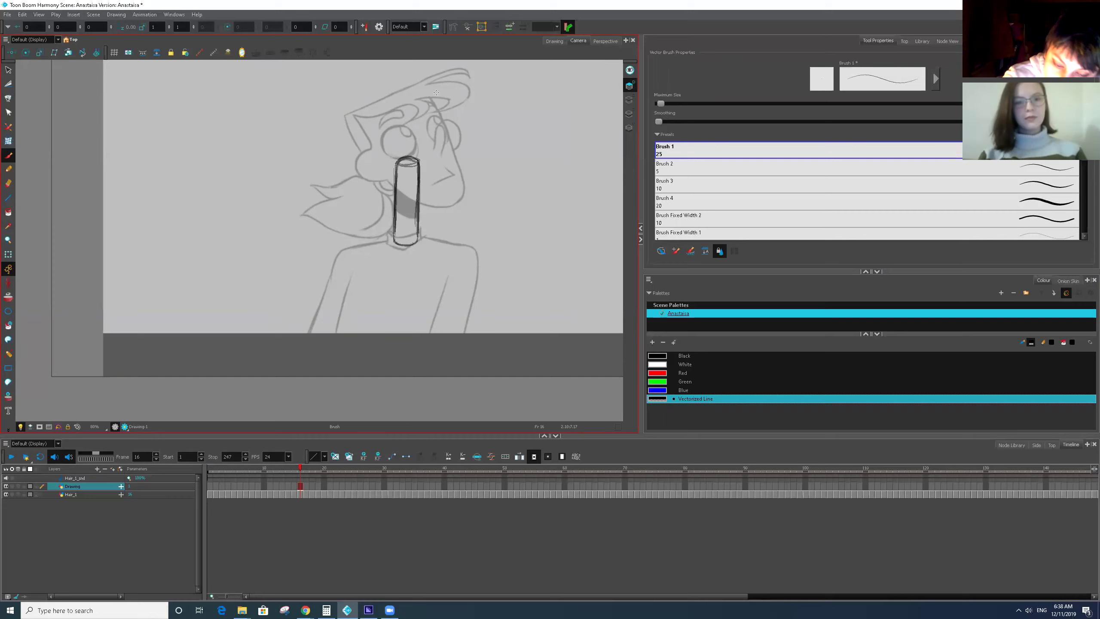
mouse_move(428, 94)
mouse_down()
mouse_move(379, 105)
mouse_move(368, 124)
mouse_move(389, 176)
mouse_move(453, 165)
mouse_move(434, 101)
mouse_move(451, 146)
mouse_move(443, 175)
mouse_move(439, 105)
mouse_move(397, 92)
mouse_move(375, 115)
mouse_move(402, 178)
mouse_up()
mouse_move(397, 97)
mouse_down()
mouse_move(437, 179)
mouse_move(383, 161)
mouse_move(445, 134)
mouse_move(402, 182)
mouse_move(398, 169)
mouse_move(392, 178)
mouse_move(406, 197)
mouse_move(405, 179)
mouse_move(427, 186)
mouse_move(455, 150)
mouse_up()
mouse_move(456, 150)
mouse_down()
mouse_move(463, 188)
mouse_move(429, 209)
mouse_move(460, 202)
mouse_move(456, 152)
mouse_up()
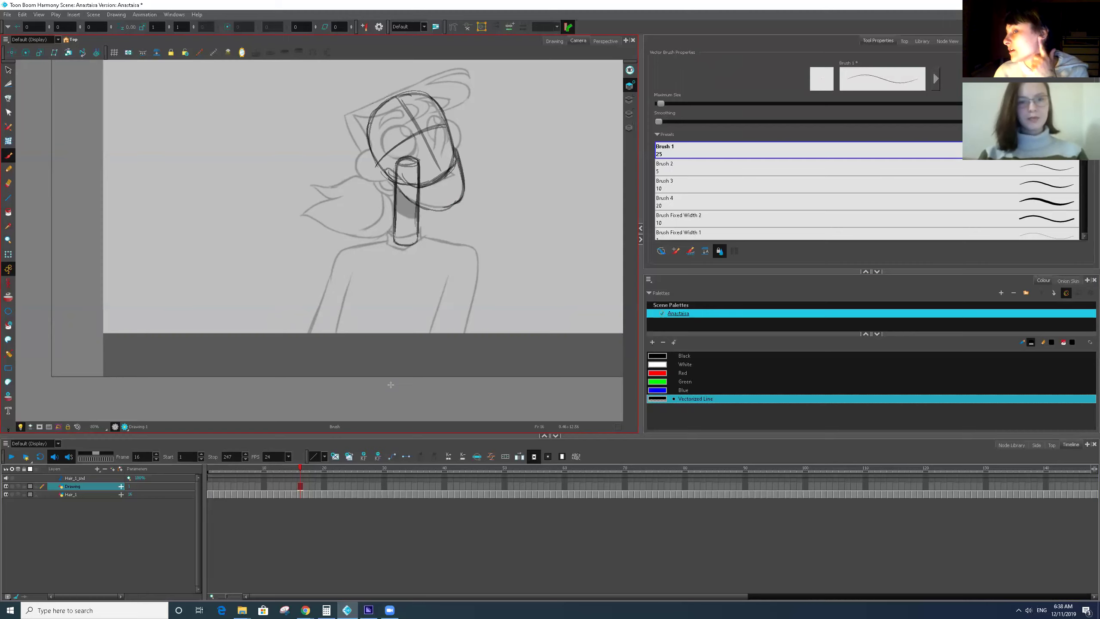
Isolate the head construction strokes in the Drawing view and shift them slightly right, independently of the neck cylinder.
click(8, 70)
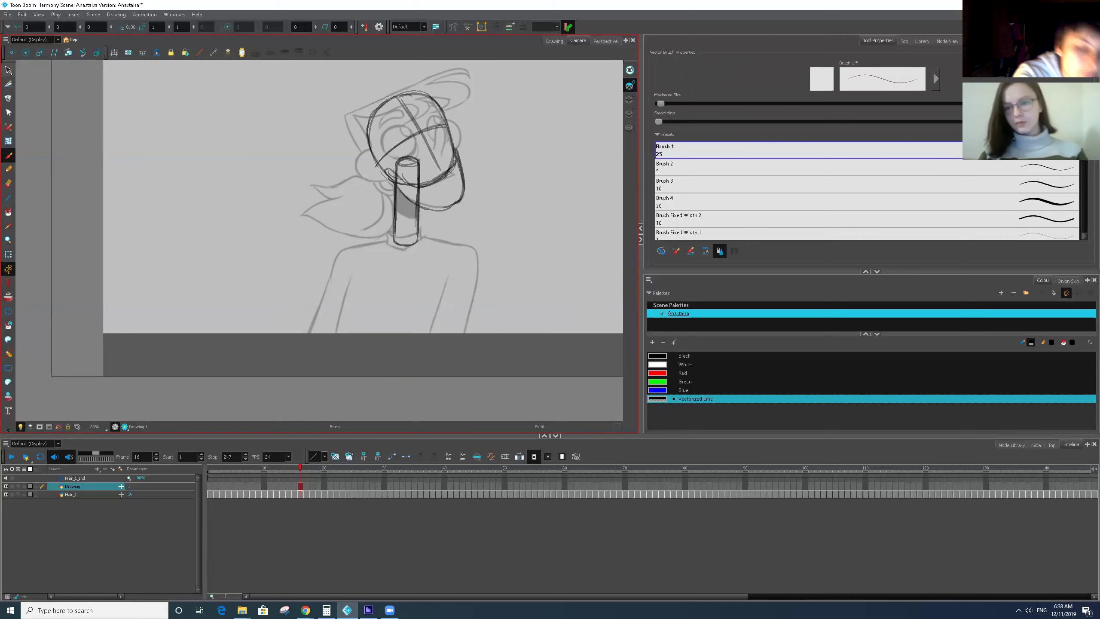
mouse_move(489, 171)
mouse_down()
mouse_move(422, 66)
mouse_move(360, 123)
mouse_move(384, 149)
mouse_move(429, 132)
mouse_up()
mouse_move(501, 108)
mouse_down()
mouse_move(496, 101)
mouse_move(362, 175)
mouse_move(462, 163)
mouse_up()
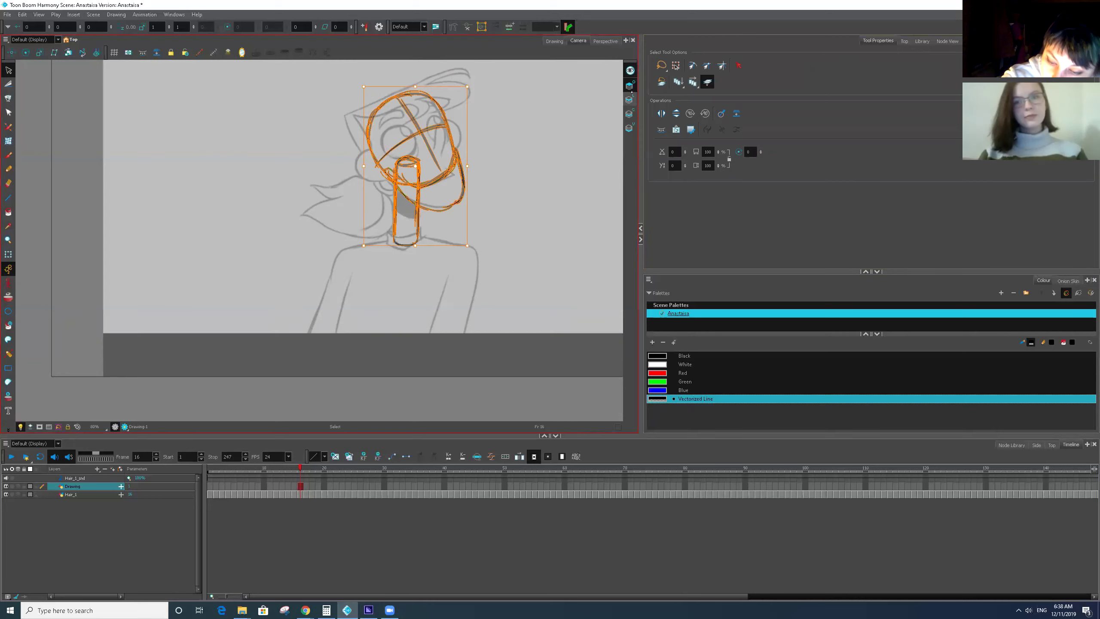
click(554, 41)
mouse_move(416, 206)
mouse_down()
mouse_move(308, 212)
mouse_move(403, 294)
mouse_up()
click(630, 70)
mouse_move(405, 149)
mouse_down()
mouse_move(397, 224)
mouse_move(382, 224)
mouse_up()
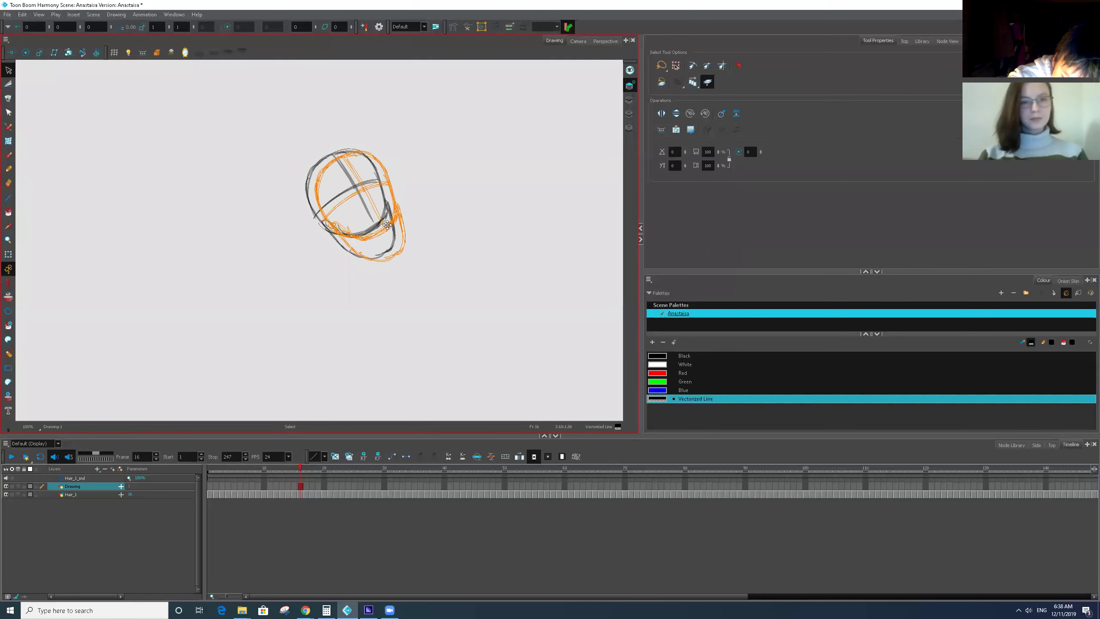
click(579, 40)
click(491, 281)
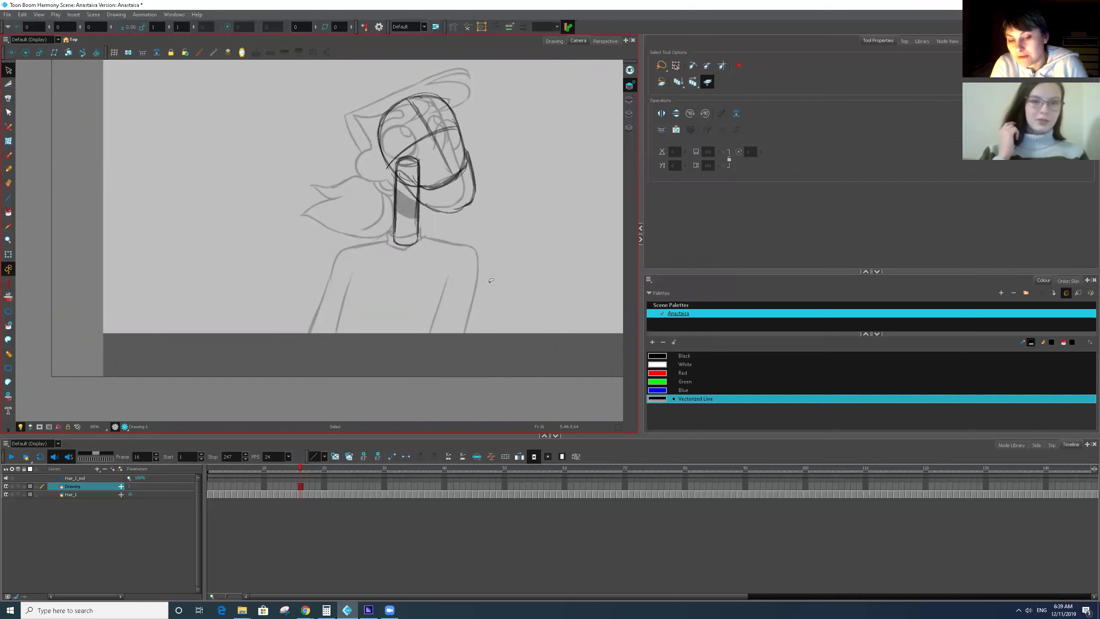
Select only the head construction in the Camera view and move it up and right, clear of the neck cylinder.
mouse_move(510, 189)
mouse_down()
mouse_move(352, 223)
mouse_move(468, 277)
mouse_up()
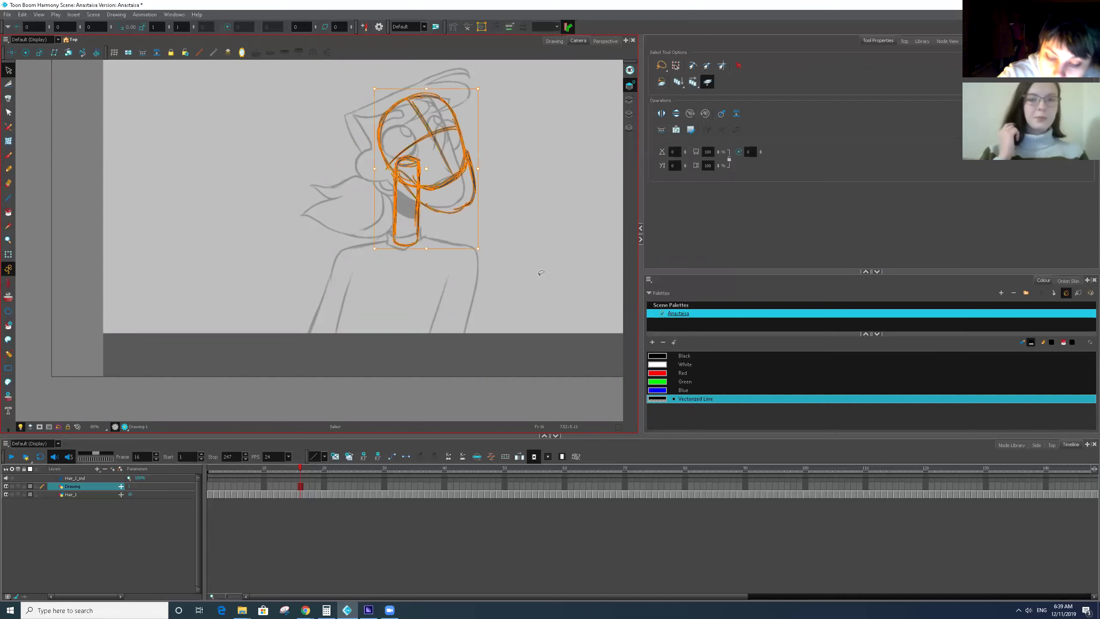
mouse_move(484, 107)
mouse_down()
mouse_move(395, 91)
mouse_move(383, 162)
mouse_move(416, 146)
mouse_move(429, 173)
mouse_up()
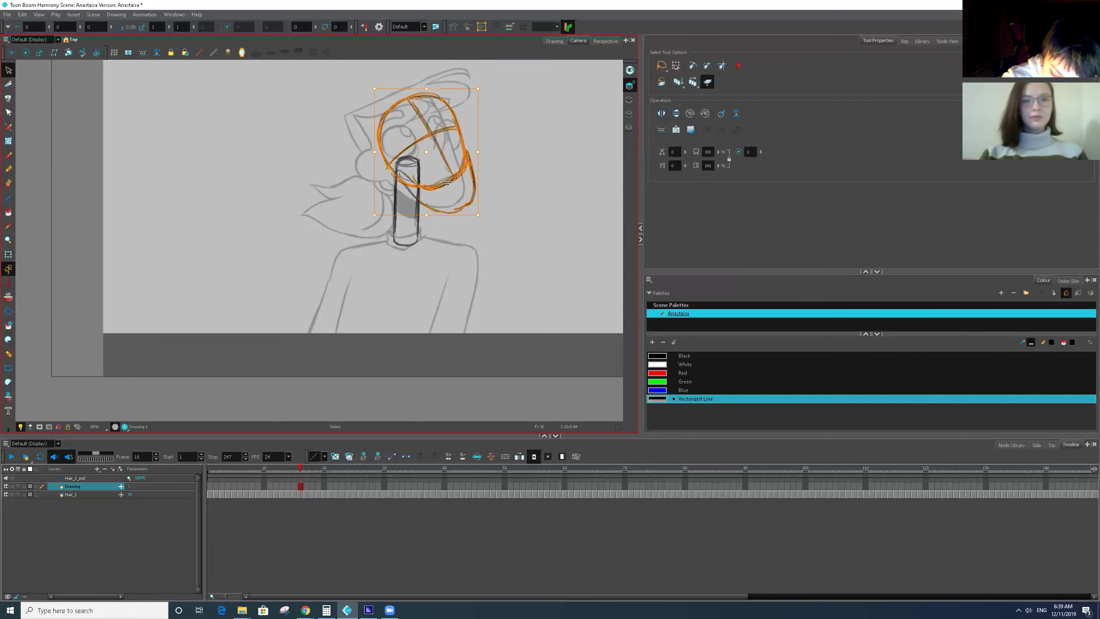
drag(472, 177, 551, 151)
Select the stray diagonal stroke crossing the neck cylinder.
mouse_move(457, 279)
mouse_down()
mouse_move(369, 229)
mouse_move(416, 256)
mouse_up()
click(580, 257)
drag(431, 166, 435, 190)
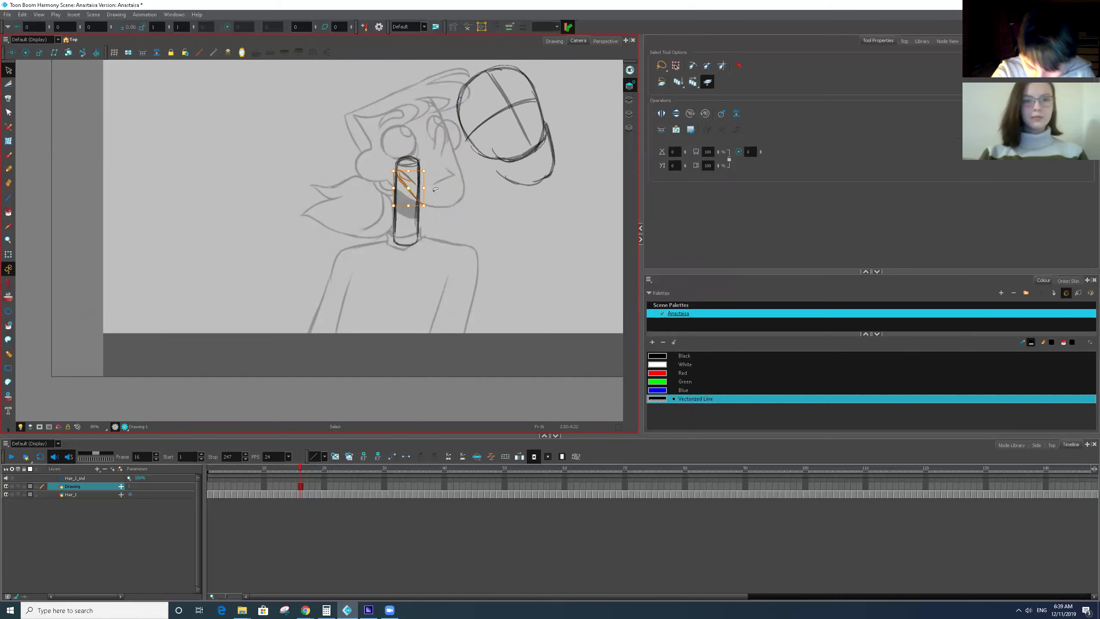